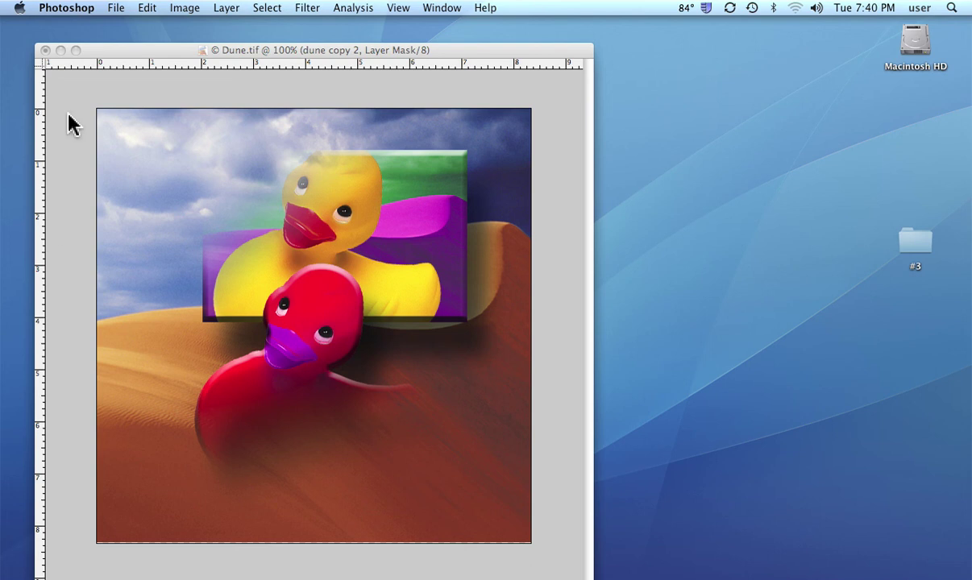
# Show the toolbox, options bar and Layers panel around the Dune.tif composite again.
pyautogui.press('Tab')
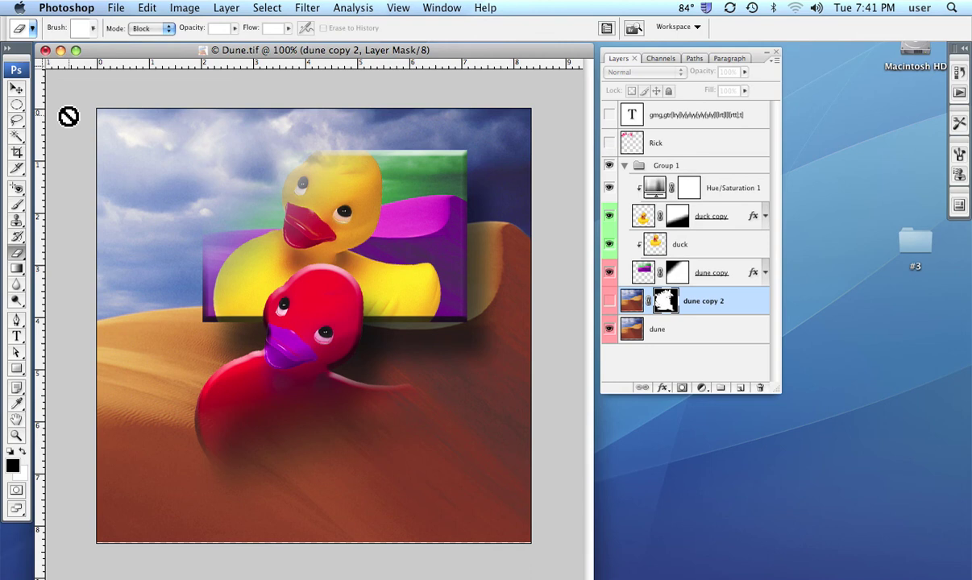
# Select the Gradient tool from the toolbox.
pyautogui.click(17, 270)
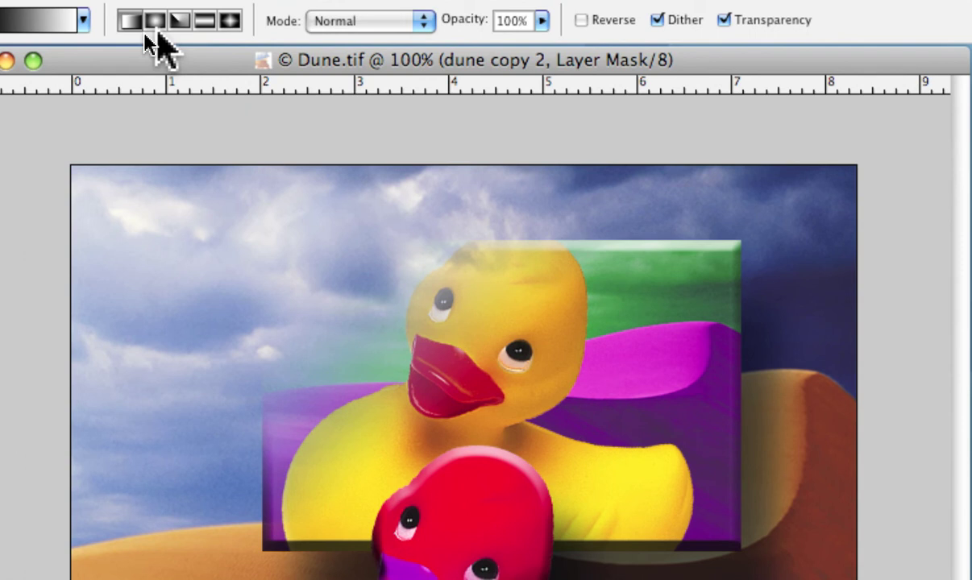
# After trying Angle and Radial, choose the Linear gradient style and keep Normal mode.
pyautogui.click(169, 29)
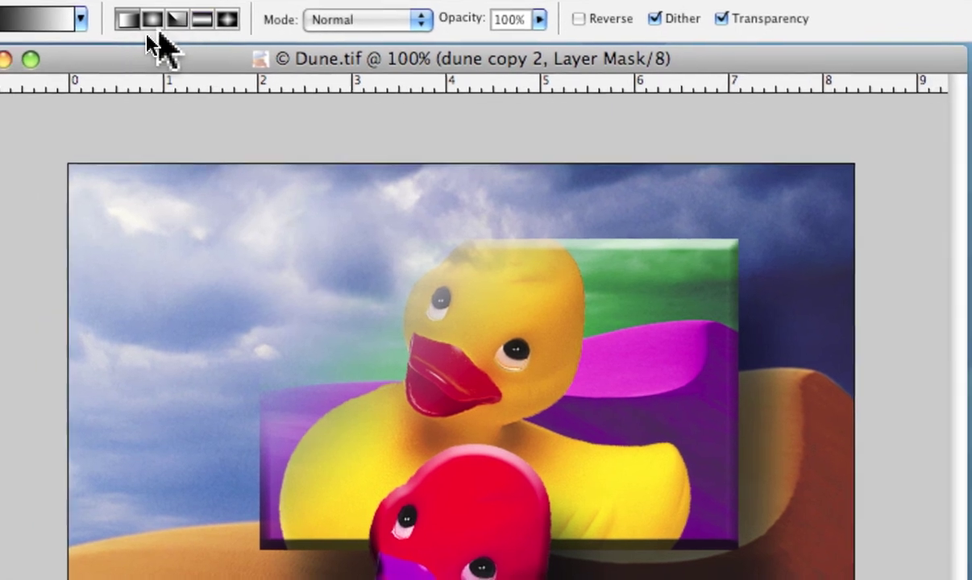
pyautogui.click(152, 24)
pyautogui.click(140, 19)
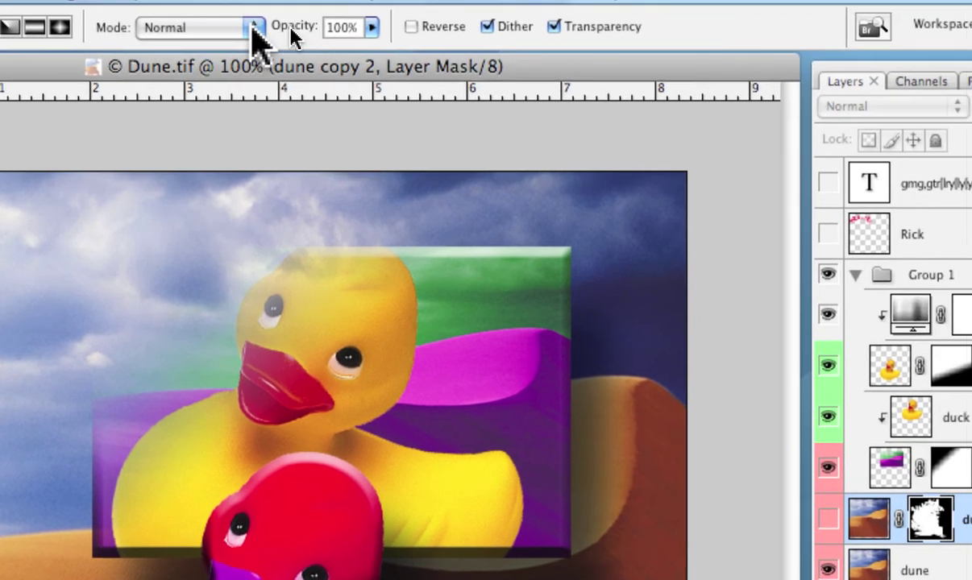
pyautogui.click(253, 29)
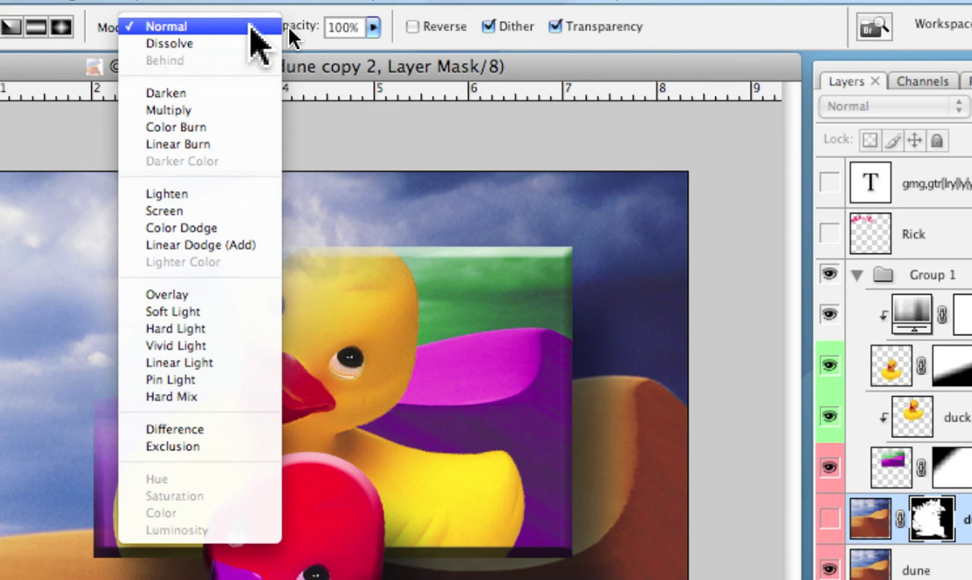
pyautogui.click(250, 26)
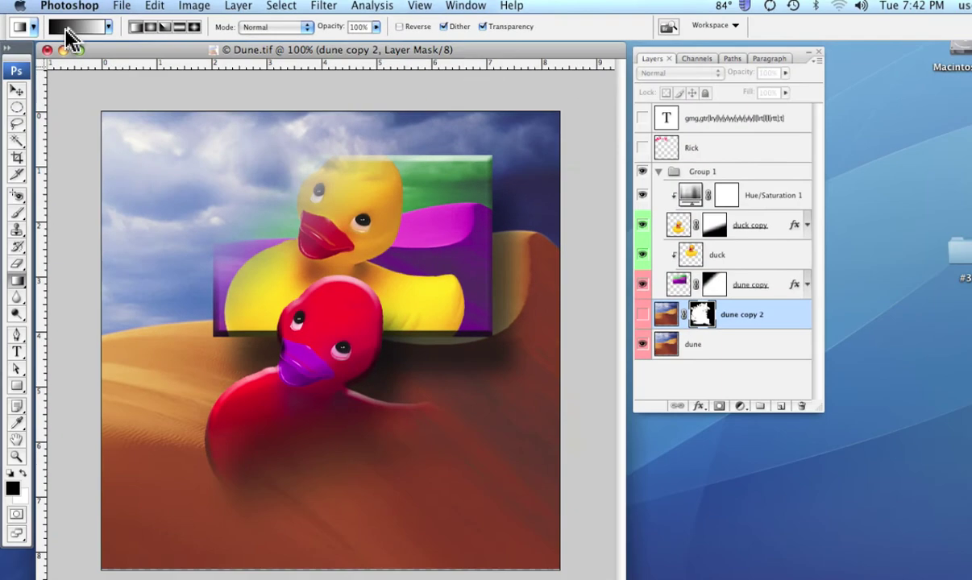
# Open the Gradient Editor on Foreground to Background and move it beside the image.
pyautogui.click(95, 32)
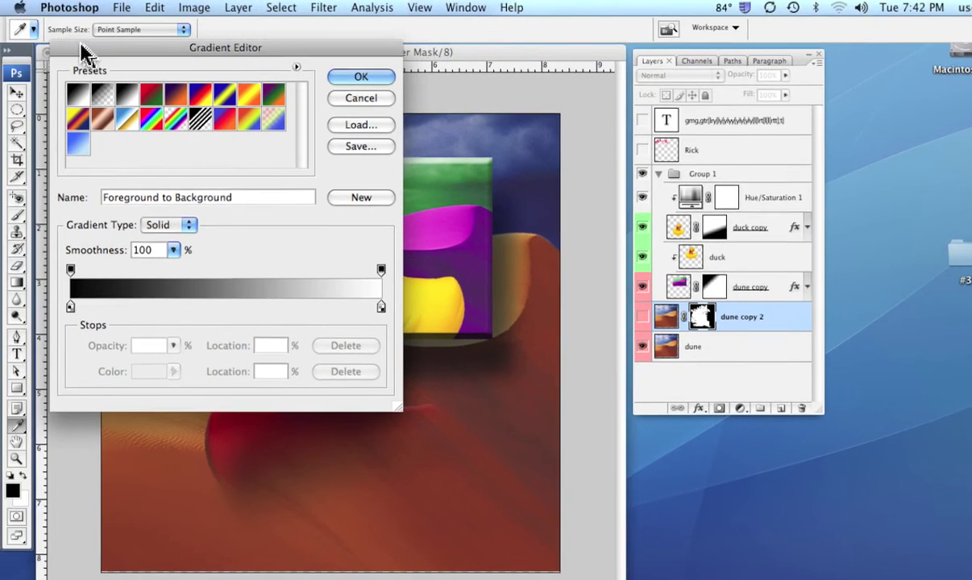
pyautogui.moveTo(48, 35); pyautogui.dragTo(425, 71)
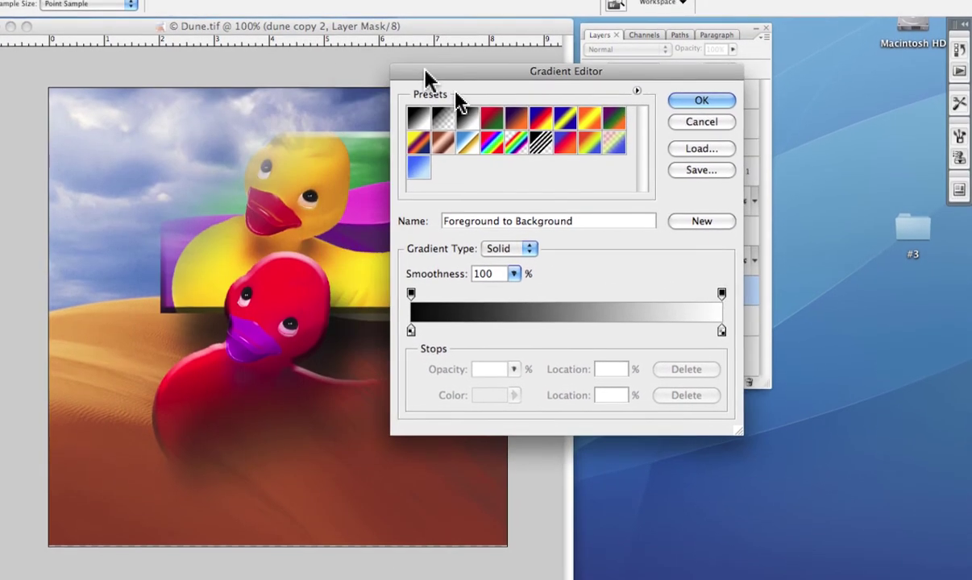
pyautogui.press('alt')
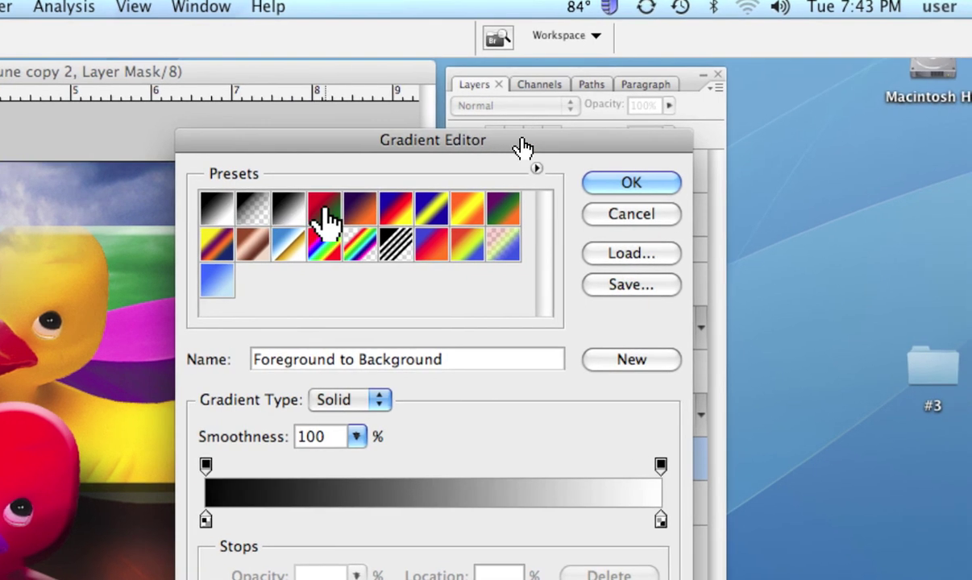
# Load the red-to-green preset as the Custom gradient, red stop at 0%.
pyautogui.click(344, 217)
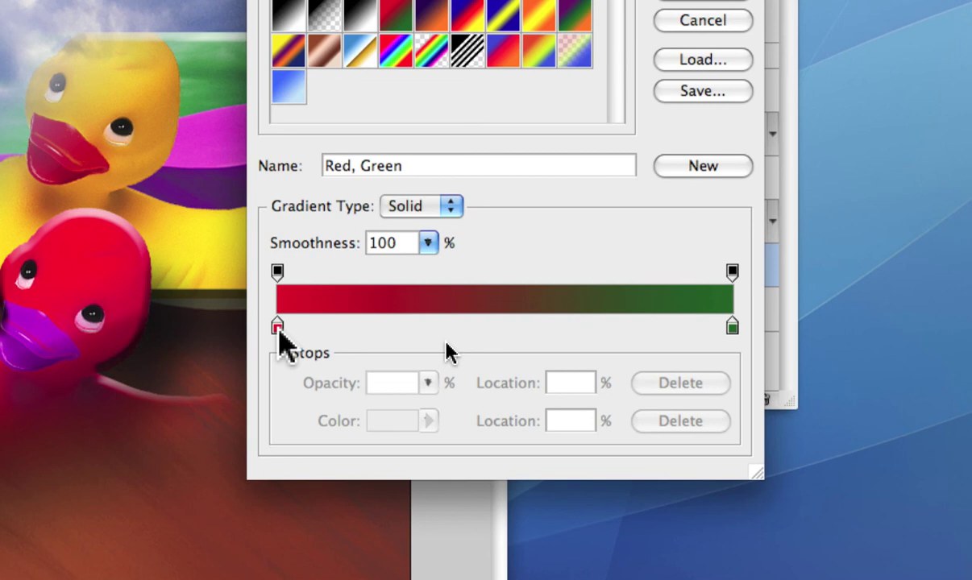
pyautogui.moveTo(277, 327); pyautogui.dragTo(233, 334)
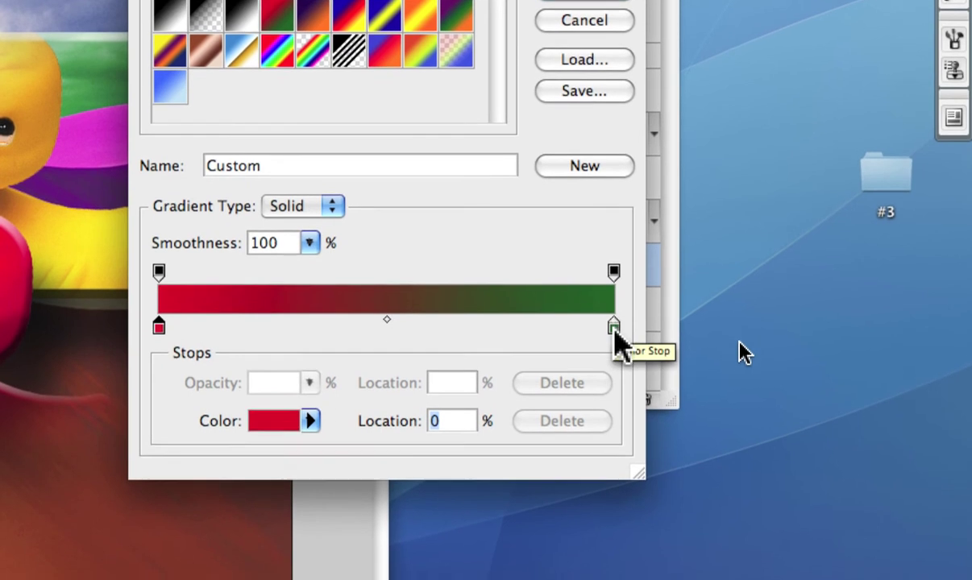
# Recolor the 100% end stop from green to a bright blue (hue 222).
pyautogui.click(613, 335)
pyautogui.doubleClick(613, 330)
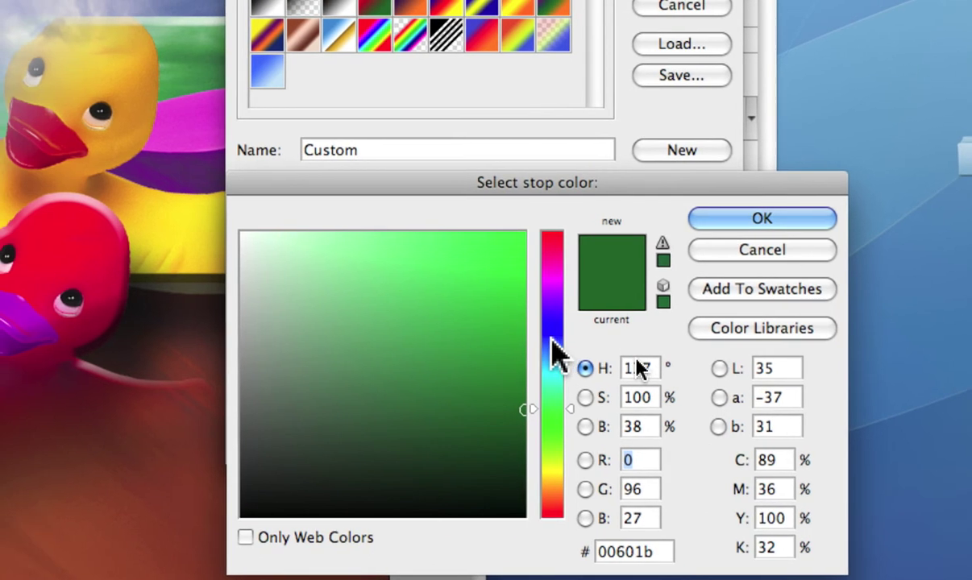
pyautogui.click(551, 339)
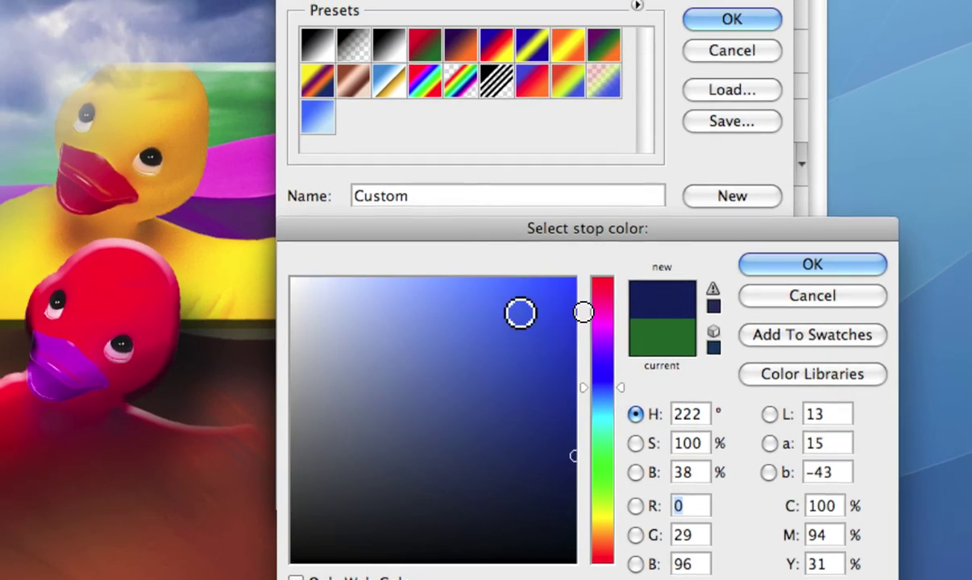
pyautogui.click(469, 265)
pyautogui.click(708, 294)
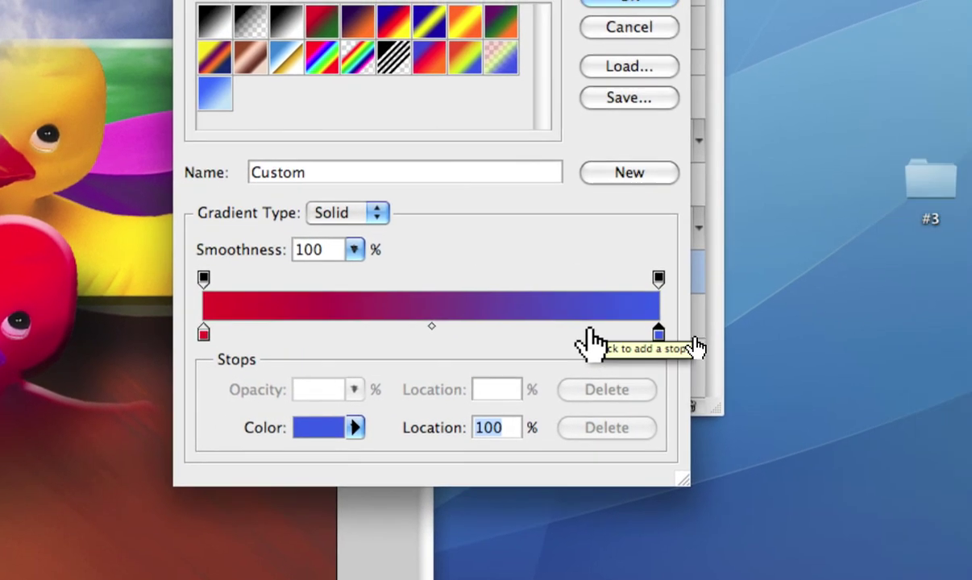
# Add a bright green (hue 124) color stop at 70% location.
pyautogui.click(522, 333)
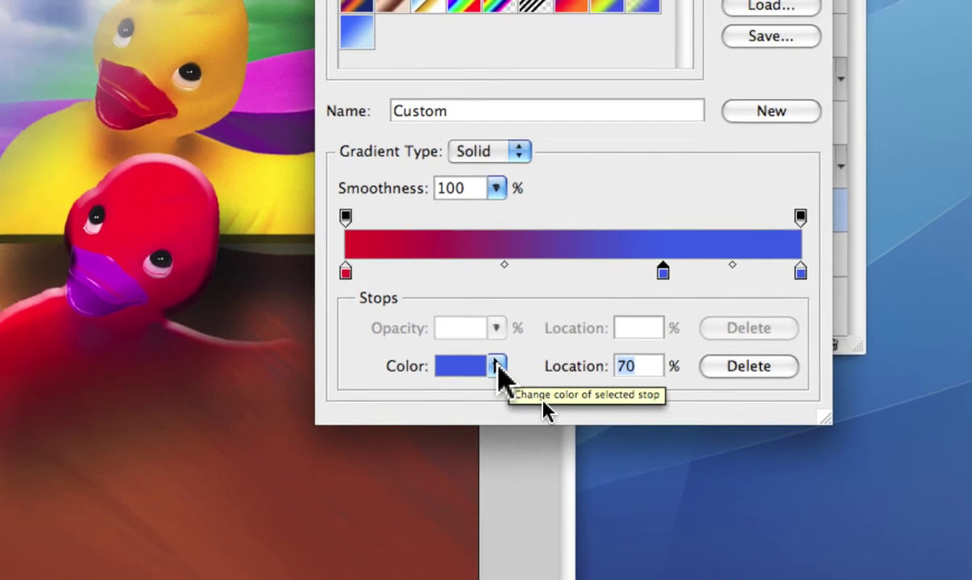
pyautogui.click(456, 369)
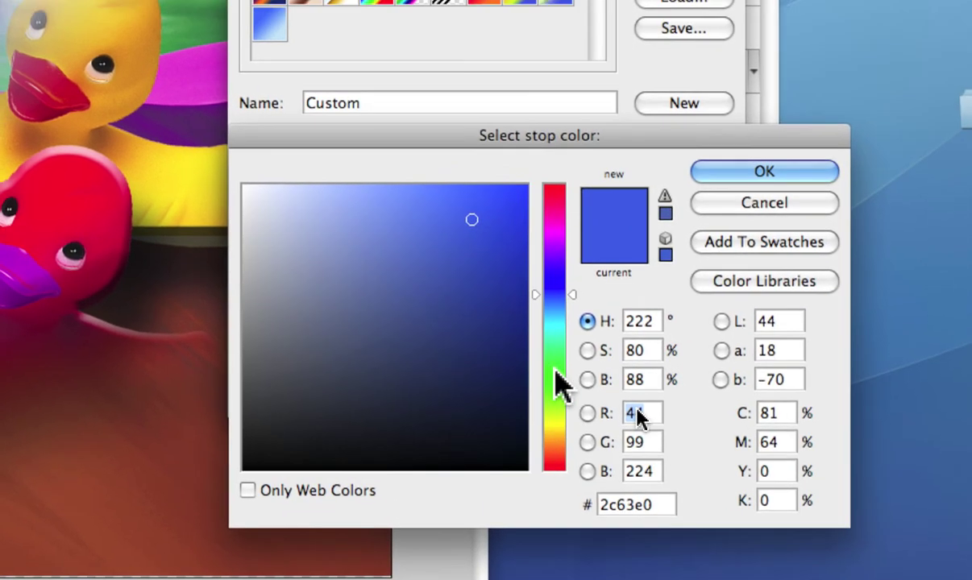
pyautogui.click(554, 371)
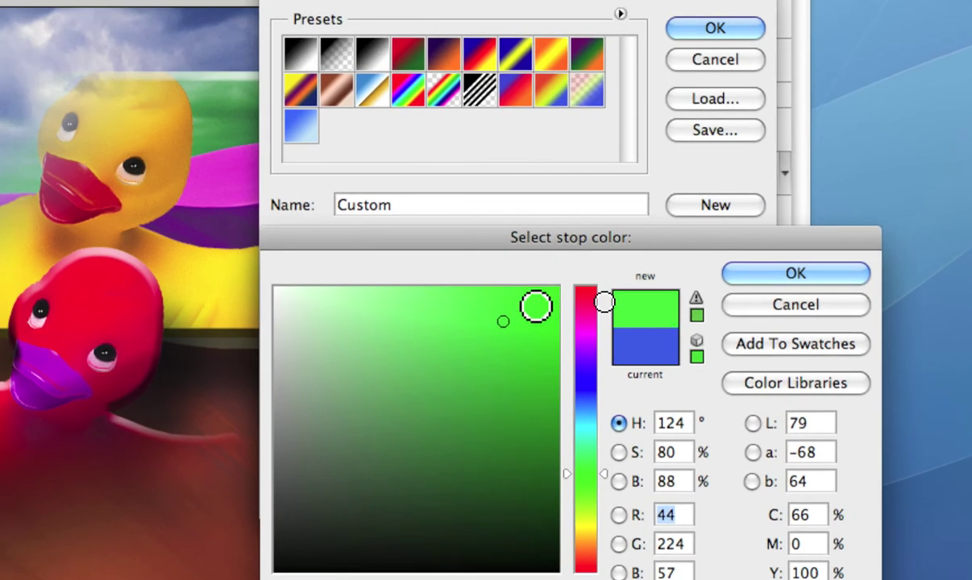
pyautogui.click(506, 204)
pyautogui.click(664, 298)
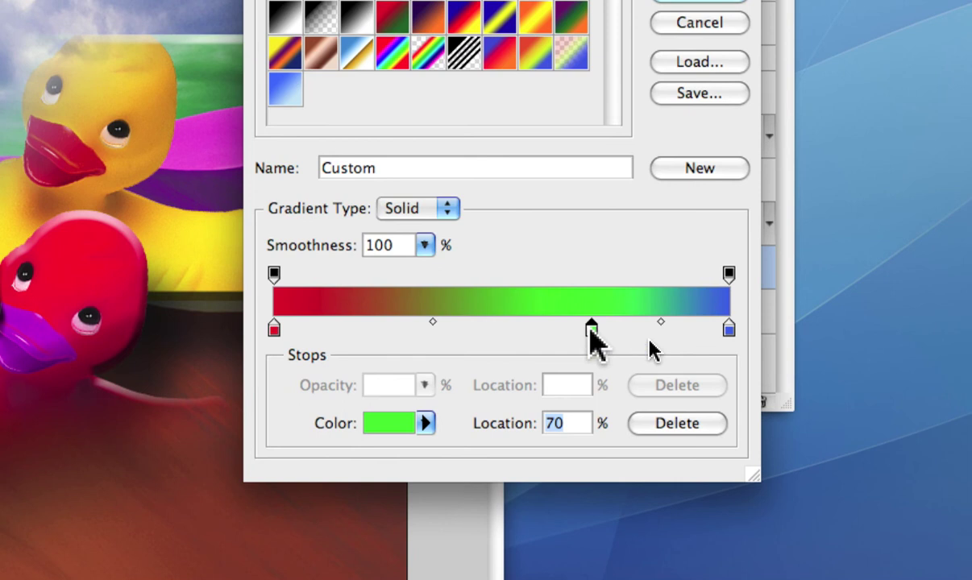
# Delete the green stop and re-add it at 50% location.
pyautogui.moveTo(593, 331); pyautogui.dragTo(596, 402)
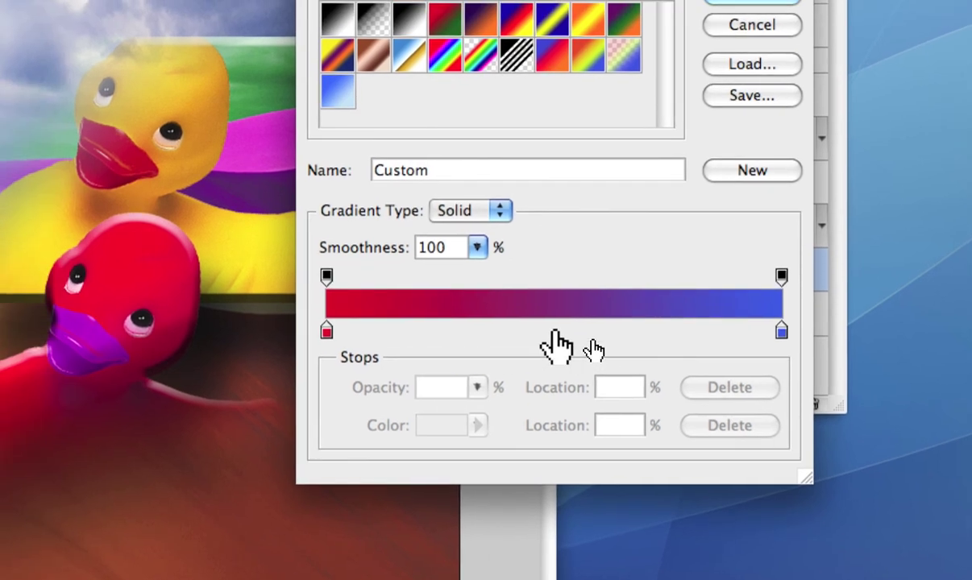
pyautogui.click(555, 332)
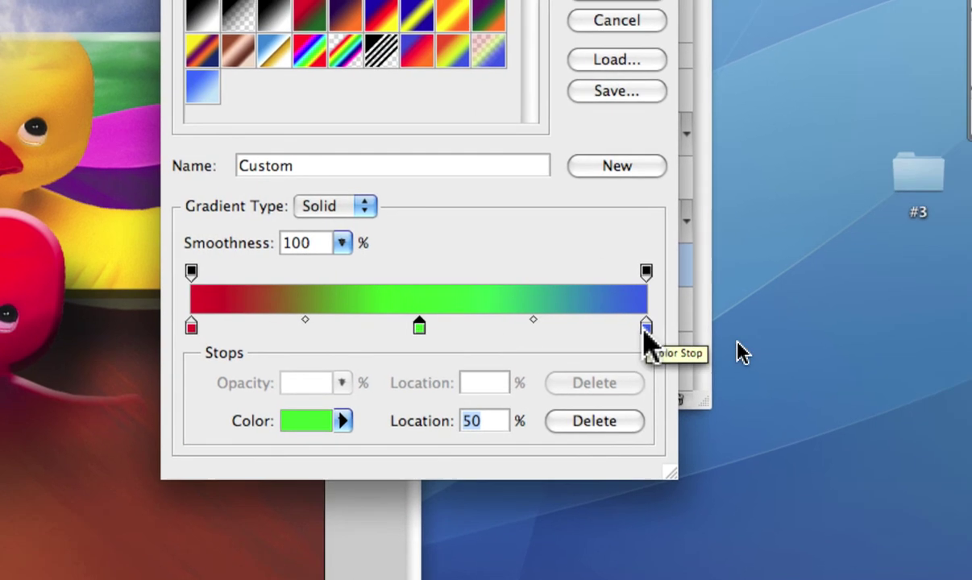
# Slide the blue stop inward along the bar and move the green stop to 35%.
pyautogui.moveTo(645, 326); pyautogui.dragTo(520, 326)
pyautogui.moveTo(595, 326); pyautogui.dragTo(442, 329)
pyautogui.moveTo(516, 345); pyautogui.dragTo(561, 345)
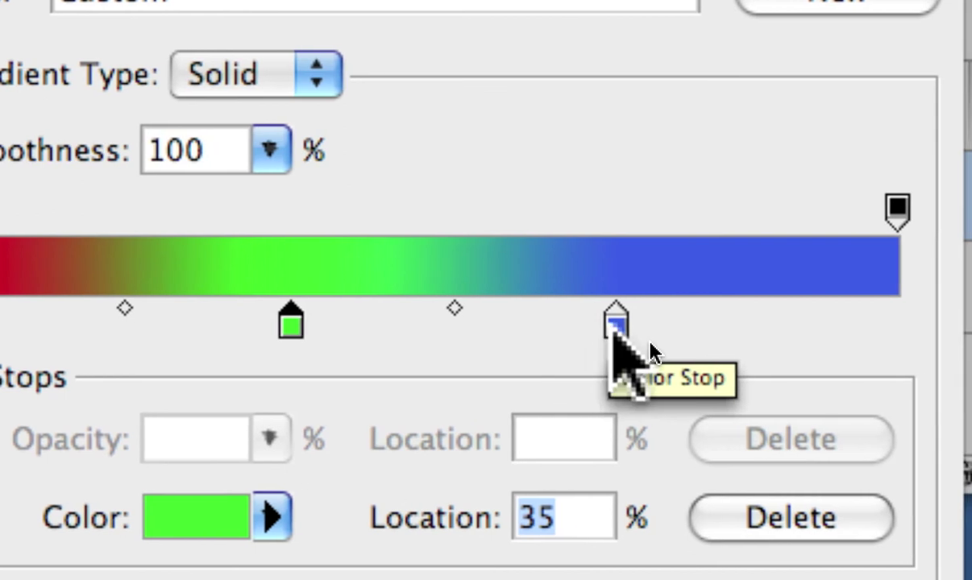
# Return the blue stop to 100% and adjust the green-blue color midpoint.
pyautogui.moveTo(610, 322); pyautogui.dragTo(914, 321)
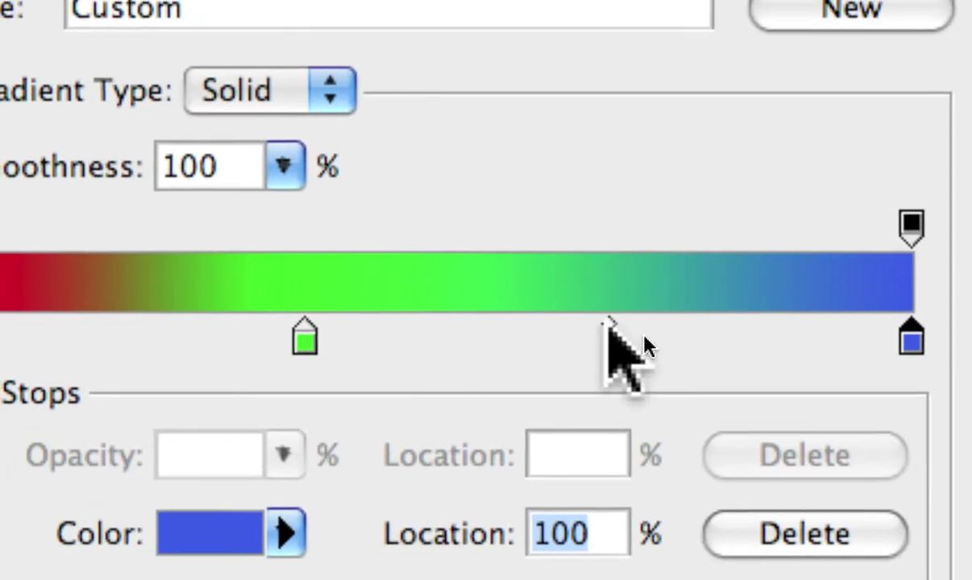
pyautogui.moveTo(607, 323); pyautogui.dragTo(539, 326)
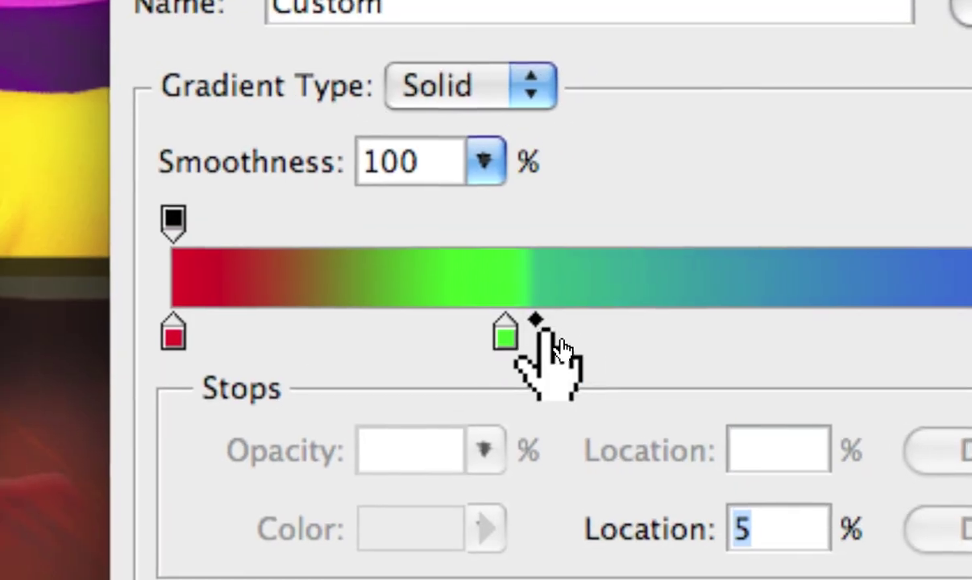
pyautogui.moveTo(553, 347); pyautogui.dragTo(644, 318)
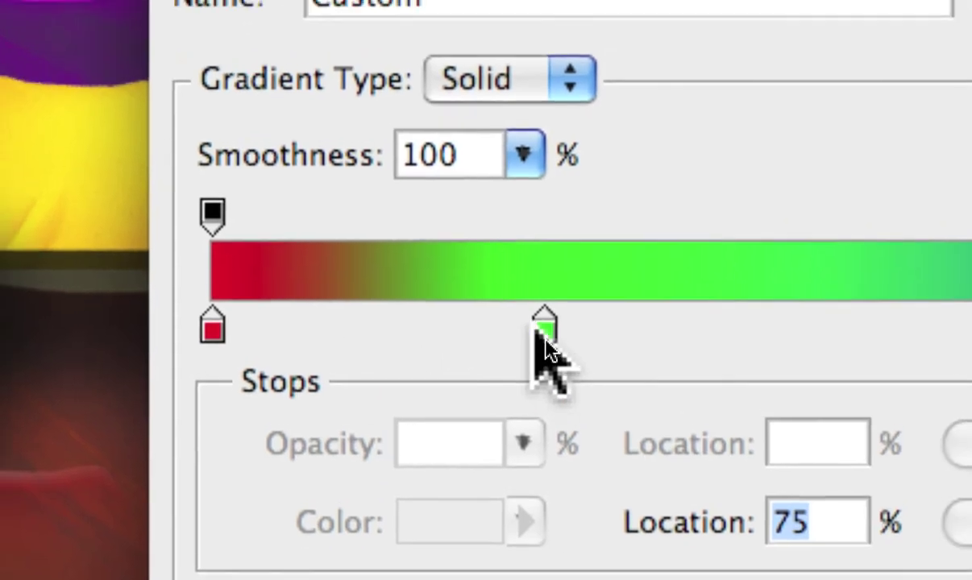
# Try several positions for the green stop, keeping it at 35% between red and blue.
pyautogui.moveTo(722, 314); pyautogui.dragTo(903, 318)
pyautogui.moveTo(577, 331); pyautogui.dragTo(378, 334)
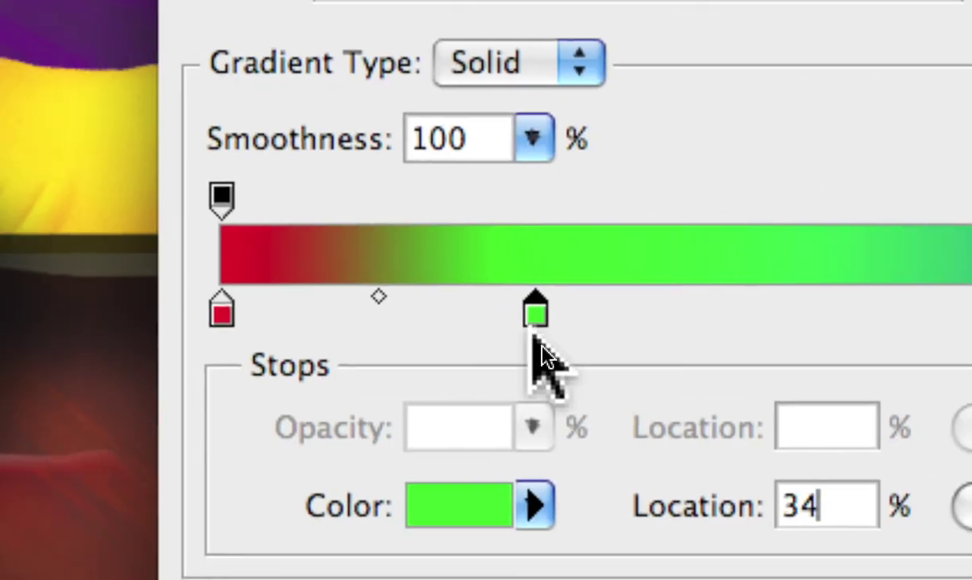
pyautogui.moveTo(531, 334); pyautogui.dragTo(618, 329)
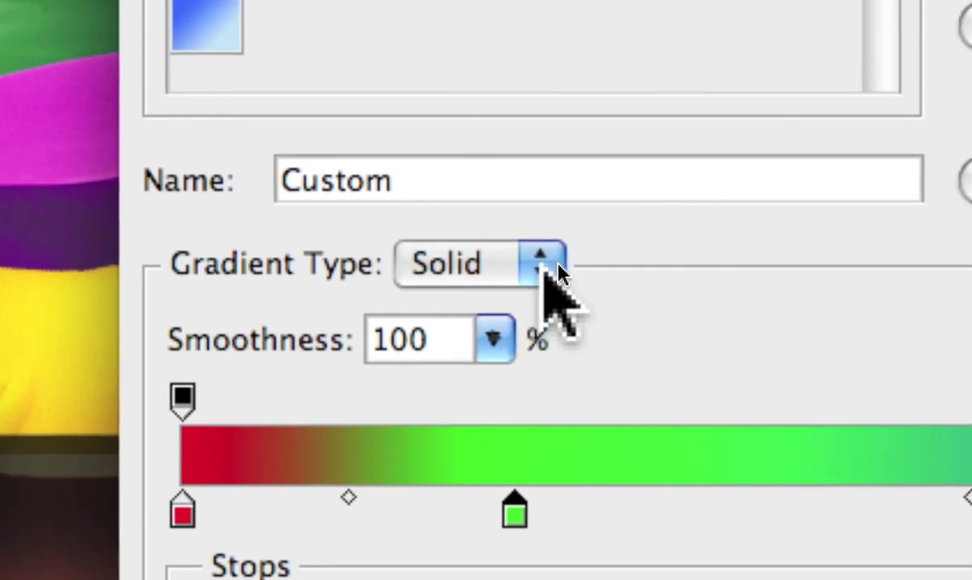
pyautogui.click(574, 89)
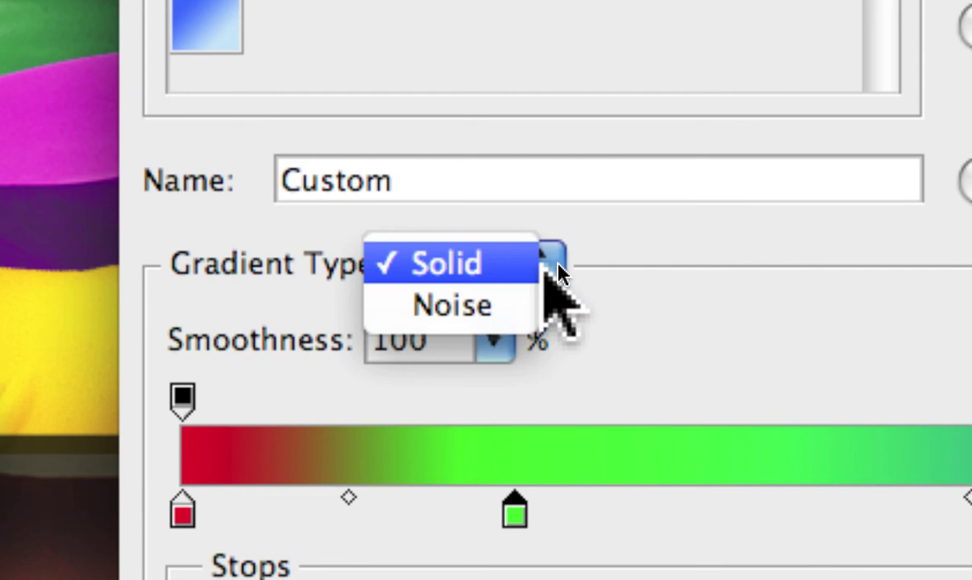
pyautogui.click(559, 274)
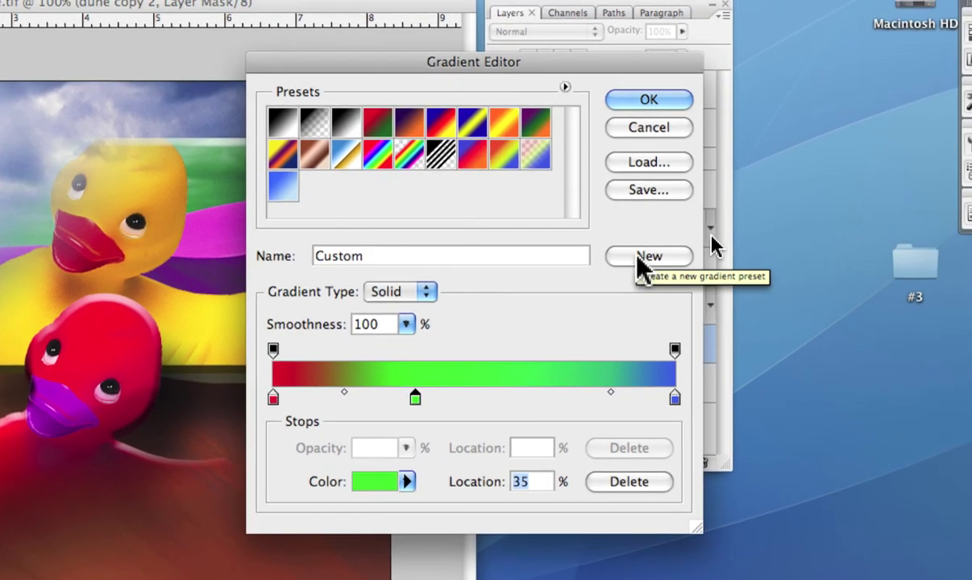
# Store the red-green-blue blend as a new gradient preset and select its left opacity stop.
pyautogui.click(642, 258)
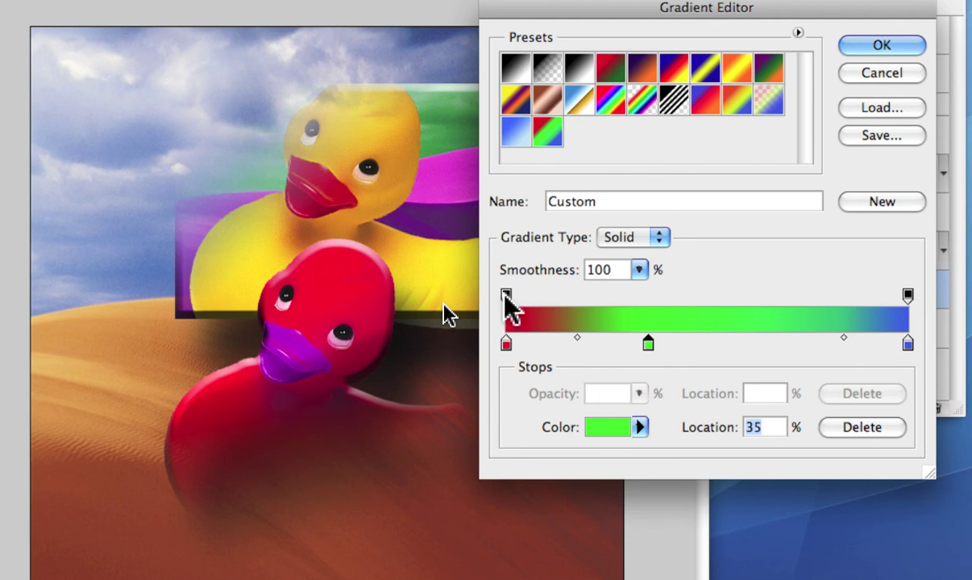
pyautogui.click(506, 296)
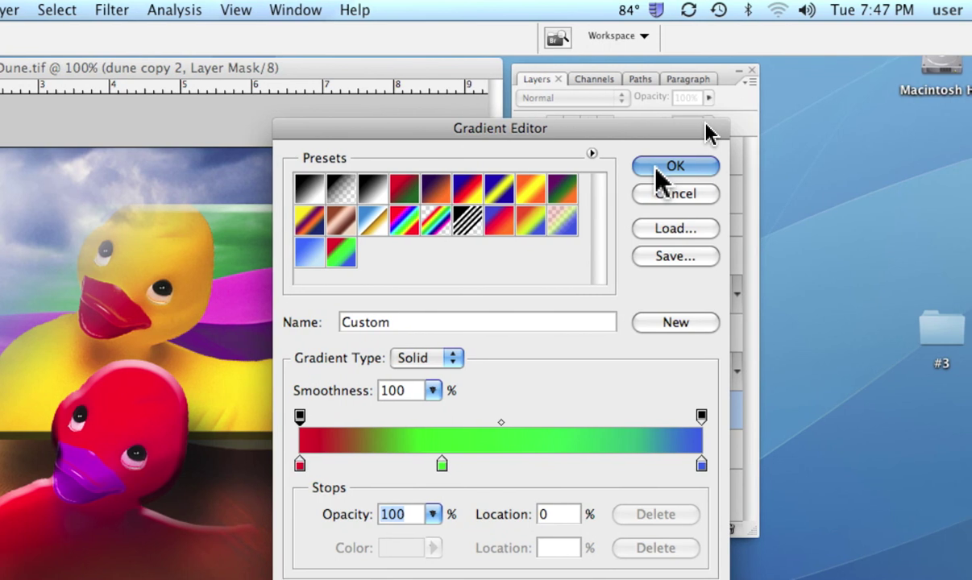
# Accept the gradient and add an empty Layer 1 above the topmost layer in Dune.tif.
pyautogui.click(669, 167)
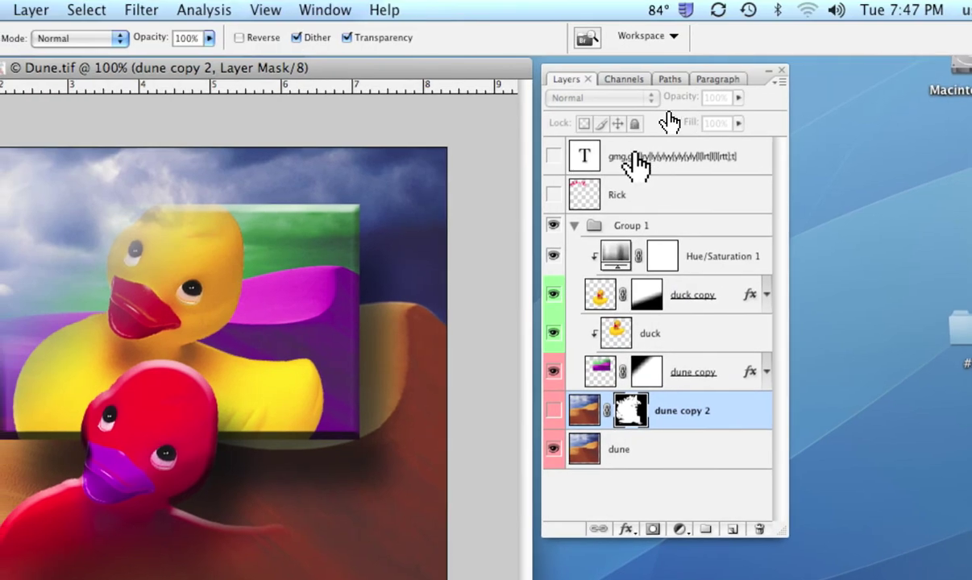
pyautogui.click(652, 10)
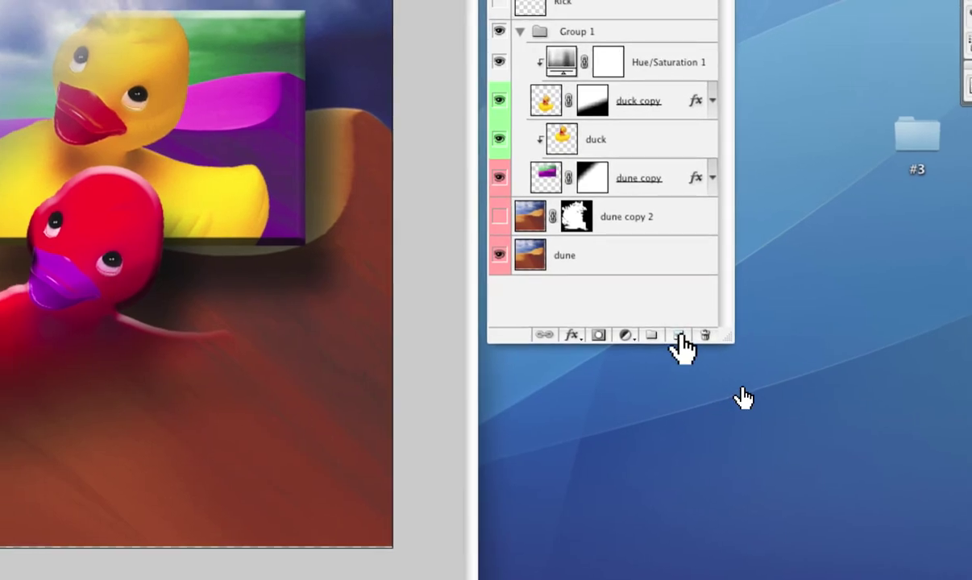
pyautogui.click(679, 337)
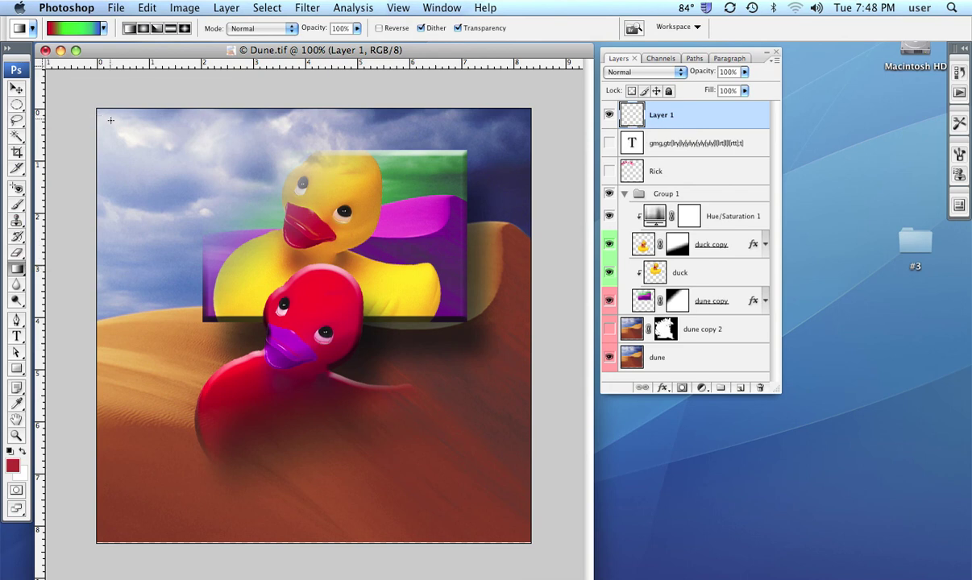
# Fill Layer 1 with a top-left to bottom-right red-green-blue gradient and set gradient opacity to 42%.
pyautogui.moveTo(100, 113); pyautogui.dragTo(533, 542)
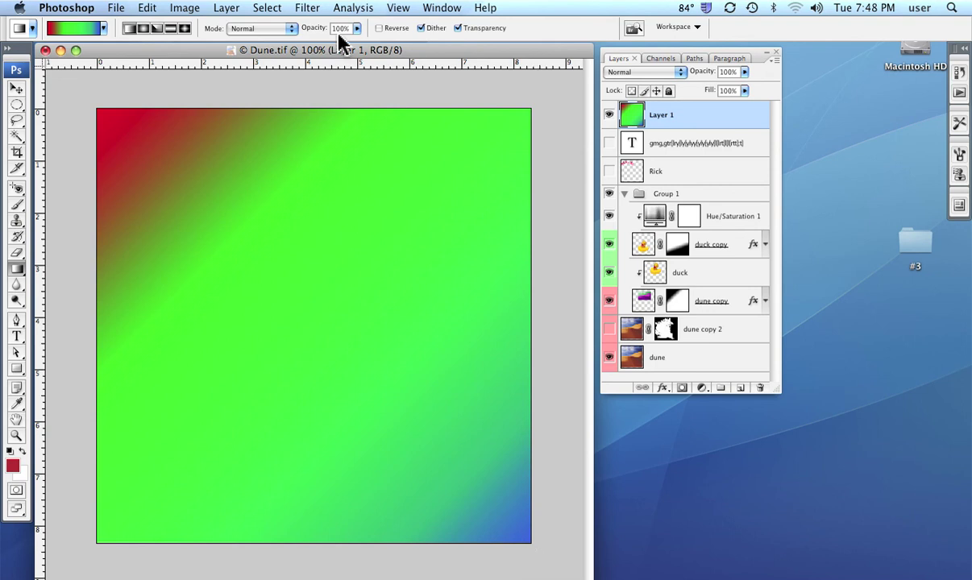
pyautogui.click(356, 29)
pyautogui.moveTo(358, 44); pyautogui.dragTo(308, 48)
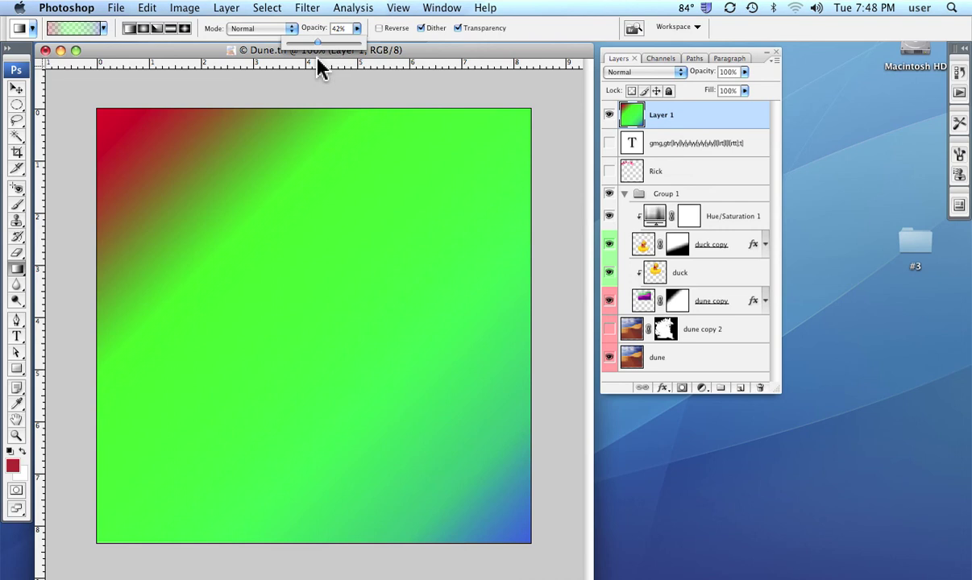
# Clear Layer 1 and redraw the 42% gradient diagonally from the bottom-right to top-left corner.
pyautogui.press('super+a')
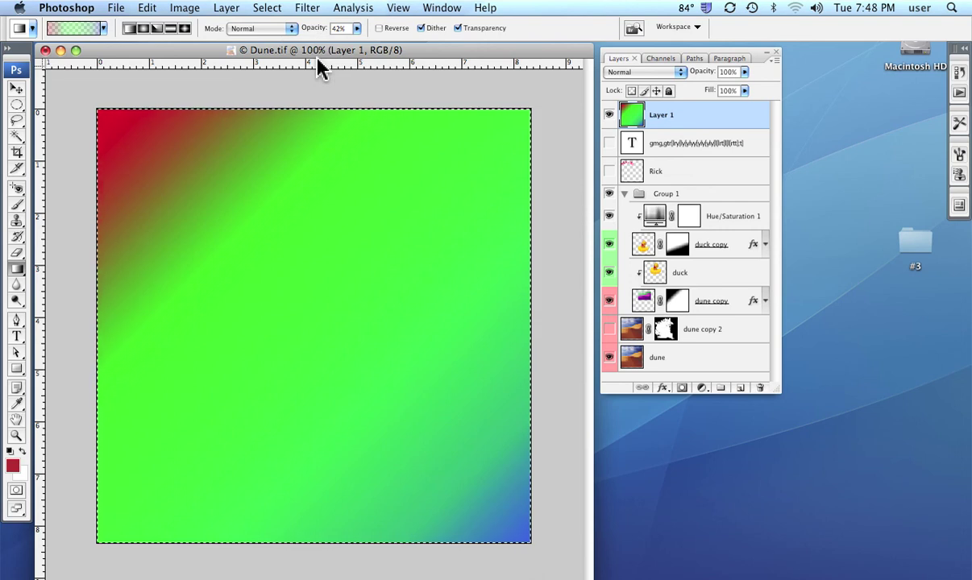
pyautogui.press('BackSpace')
pyautogui.press('super+d')
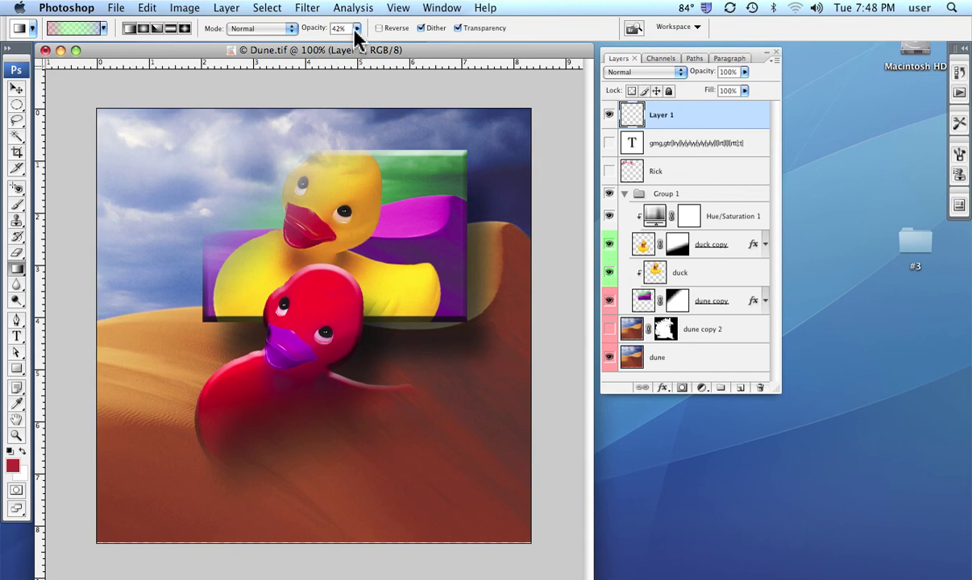
pyautogui.click(356, 28)
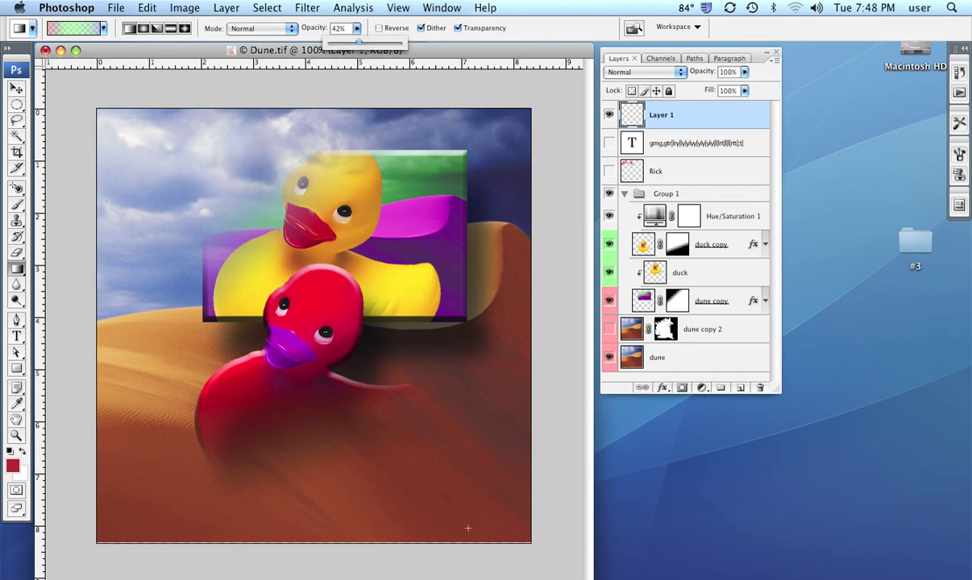
pyautogui.moveTo(533, 544); pyautogui.dragTo(99, 113)
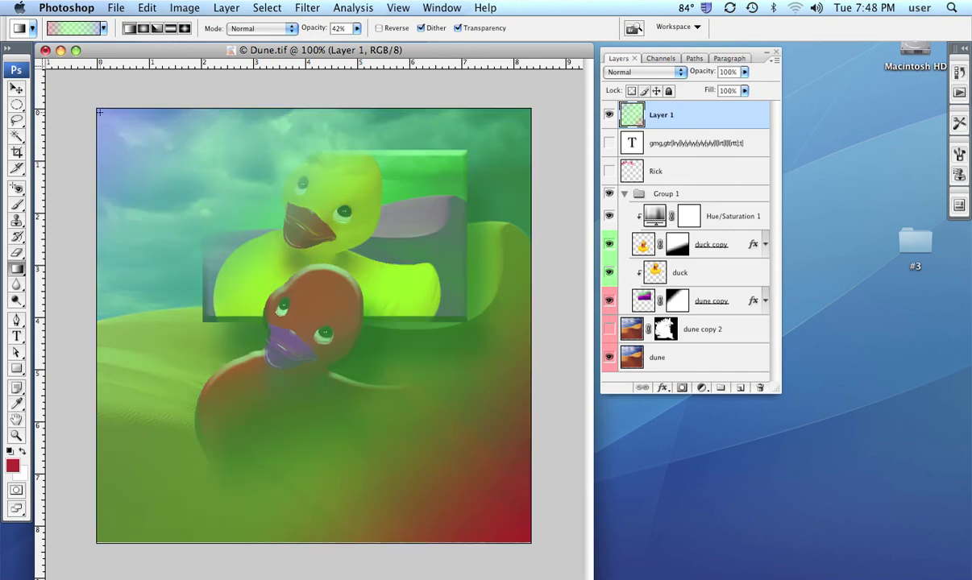